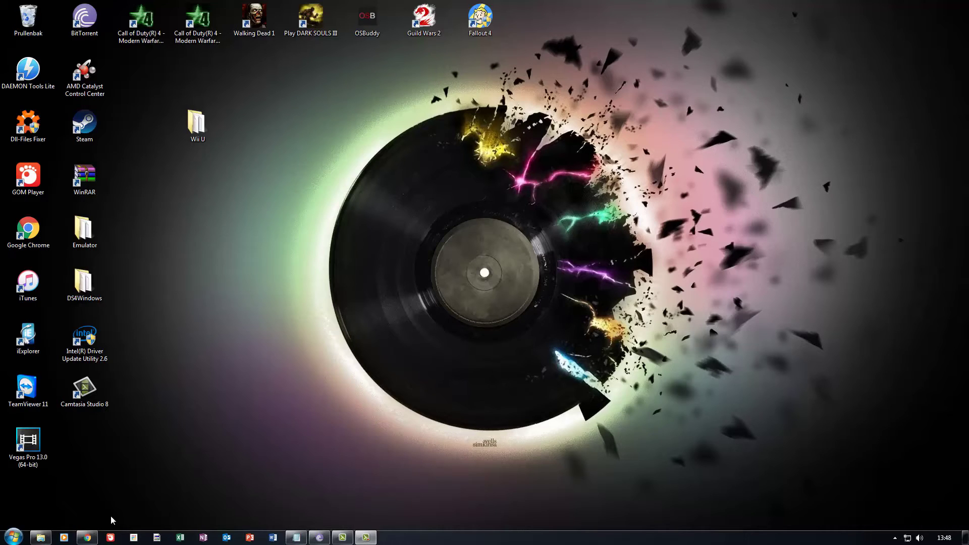
Switch to Chrome and download the WinRAR 5.40 installer from the WinRAR website
{"action": "left_click", "coordinate": [87, 537]}
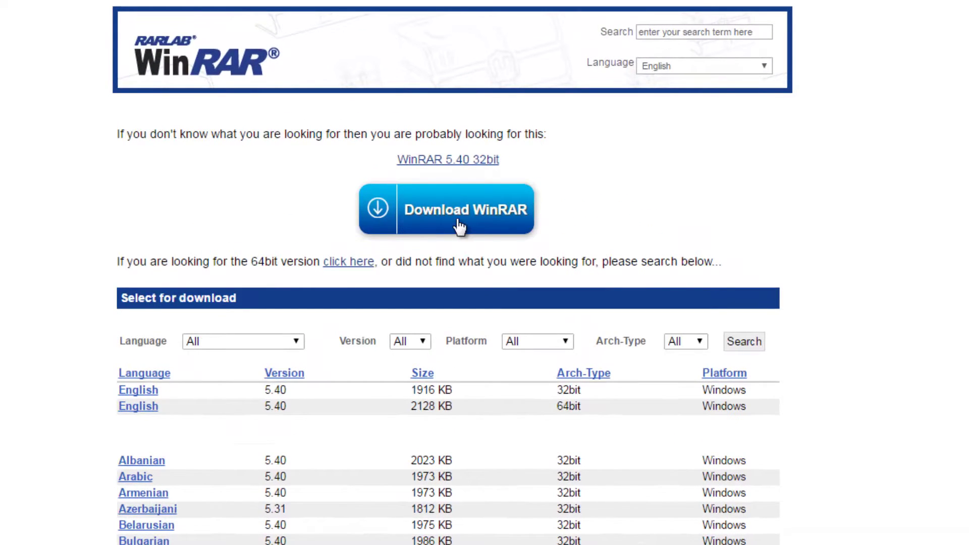
{"action": "left_click", "coordinate": [447, 209]}
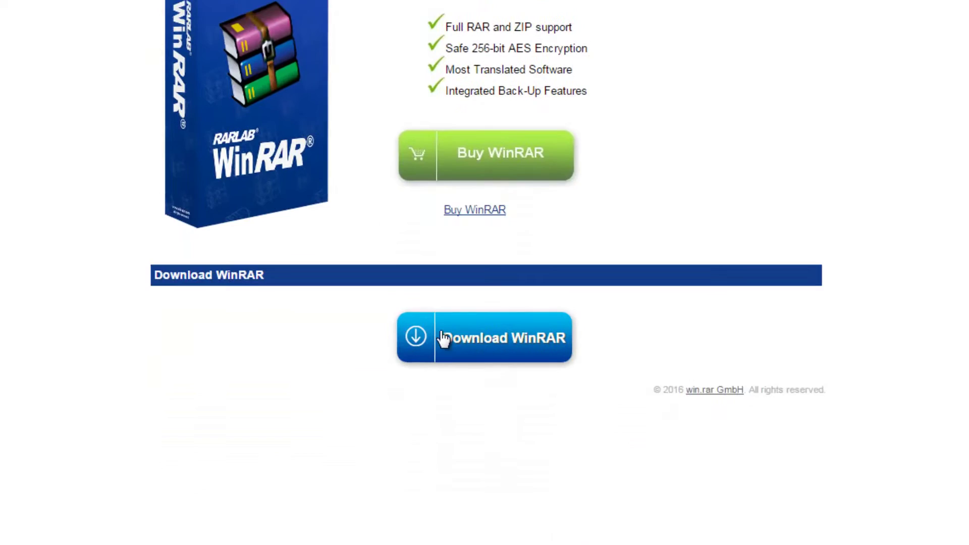
{"action": "left_click", "coordinate": [461, 324]}
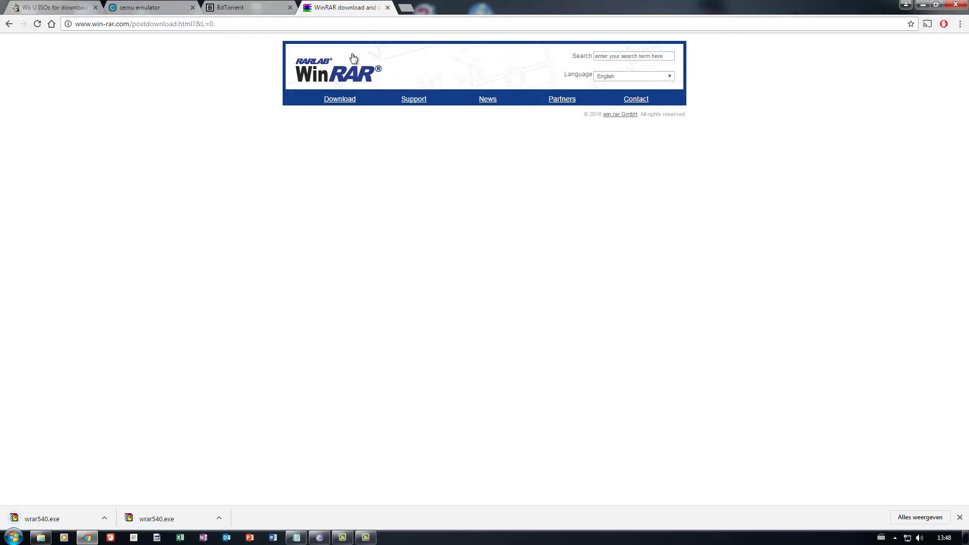
Look through the BitTorrent, Cemu and Wii U ISO sites already open in the browser and dismiss the downloads bar
{"action": "left_click", "coordinate": [272, 9]}
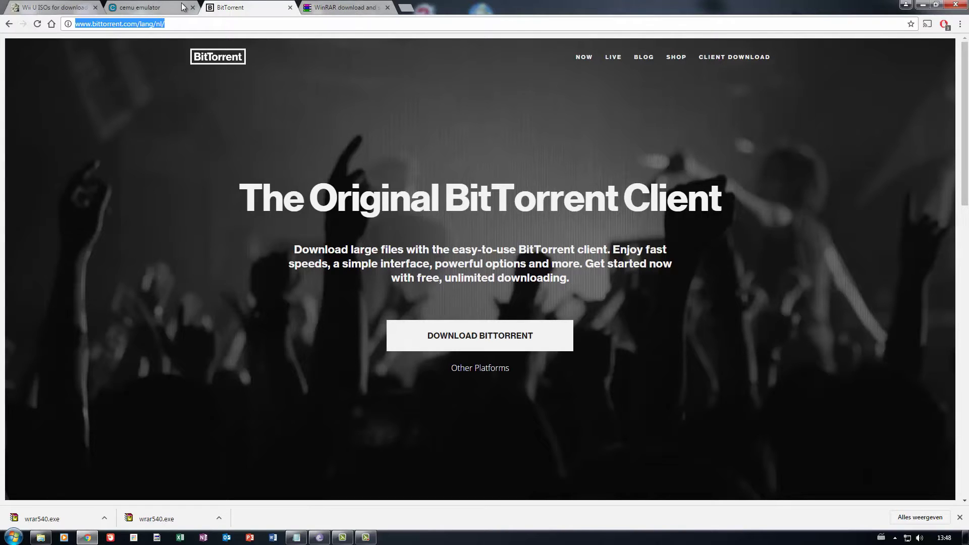
{"action": "left_click", "coordinate": [137, 5]}
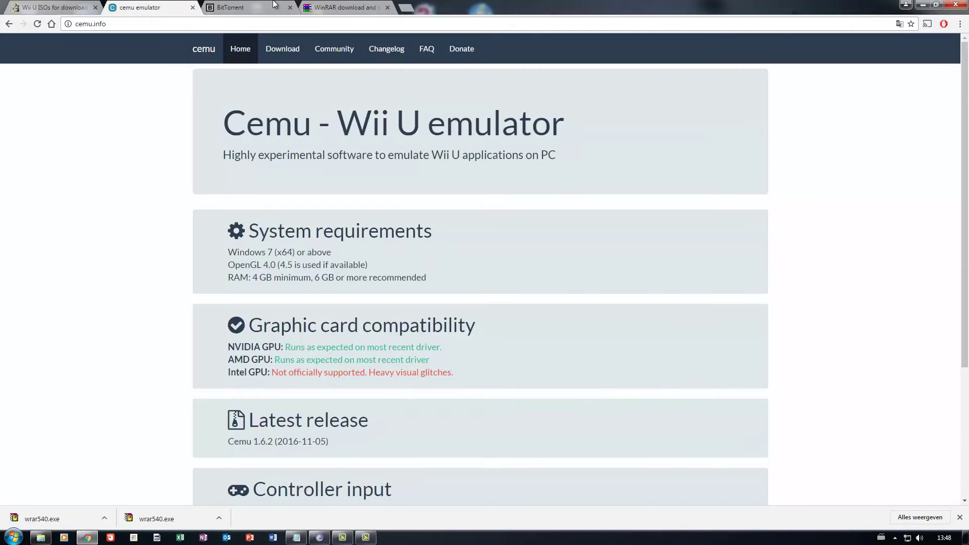
{"action": "left_click", "coordinate": [66, 6]}
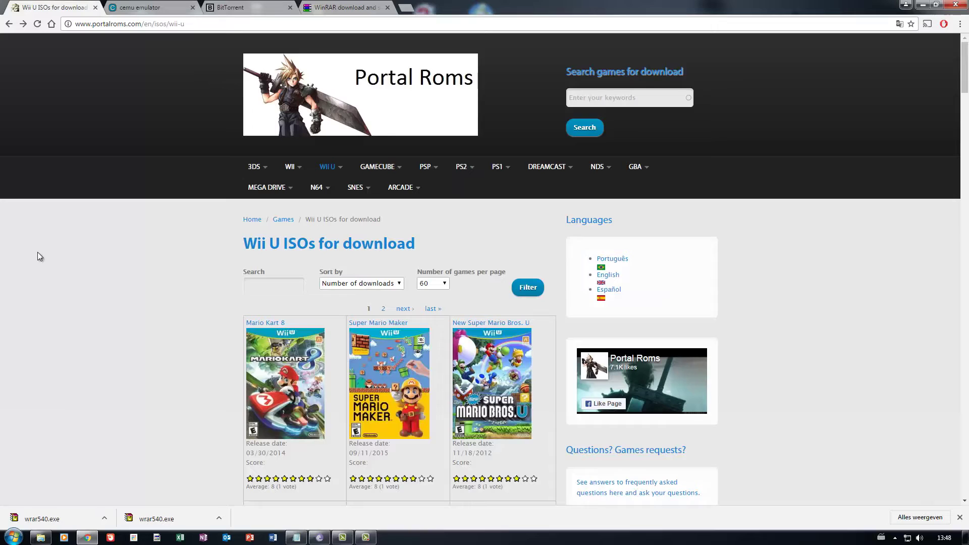
{"action": "left_click", "coordinate": [960, 517]}
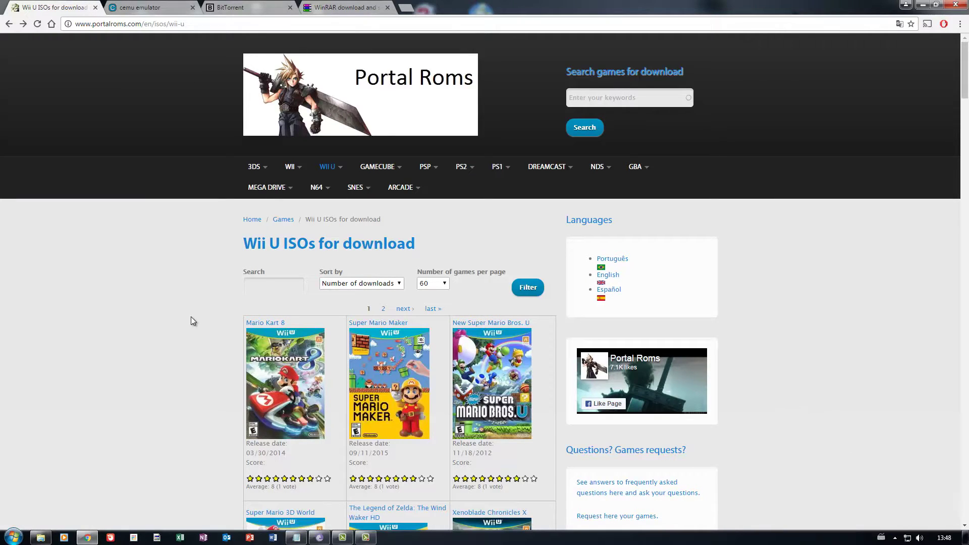
View the Super Mario 3D World game page and its torrent download page, closing the download page again
{"action": "scroll", "coordinate": [191, 316], "scroll_direction": "down", "scroll_amount": 3}
{"action": "scroll", "coordinate": [250, 344], "scroll_direction": "down", "scroll_amount": 1}
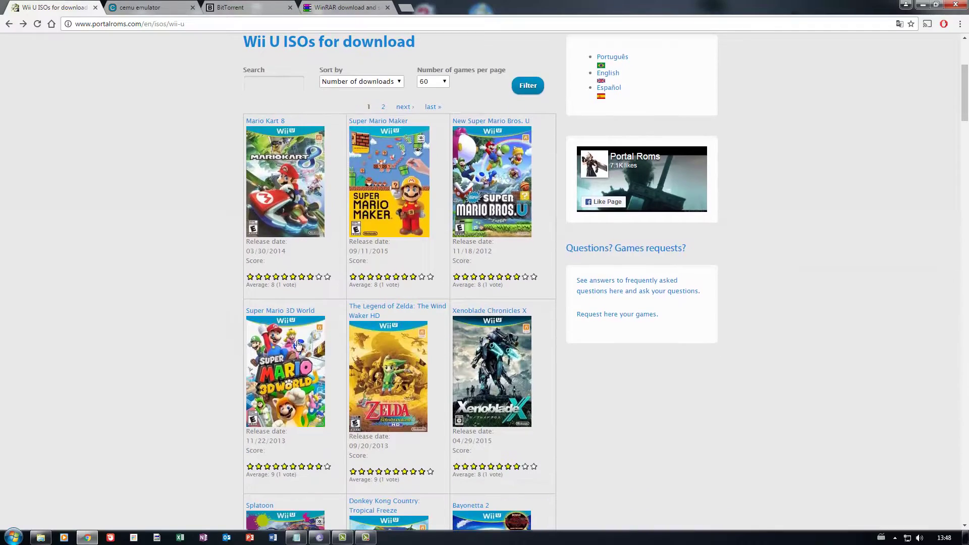
{"action": "left_click", "coordinate": [280, 313]}
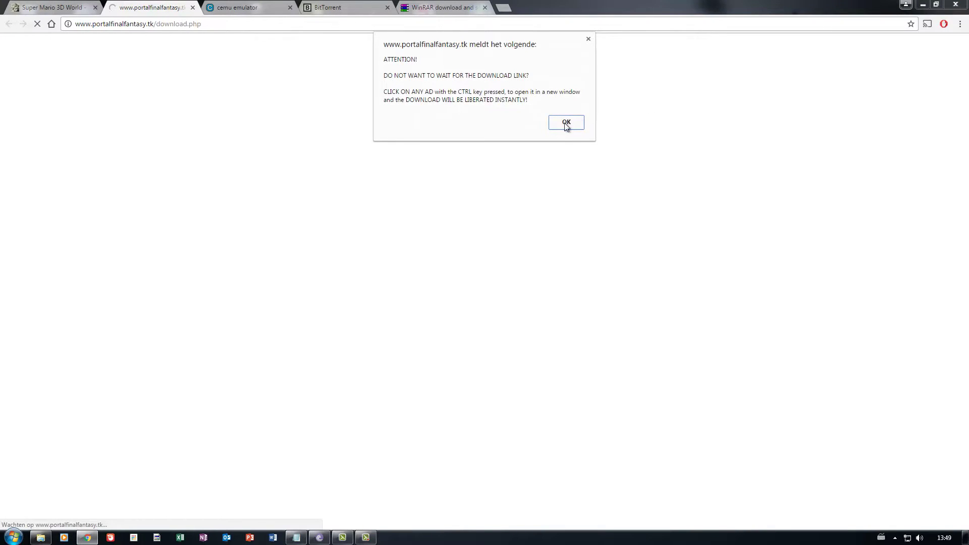
{"action": "left_click", "coordinate": [567, 127]}
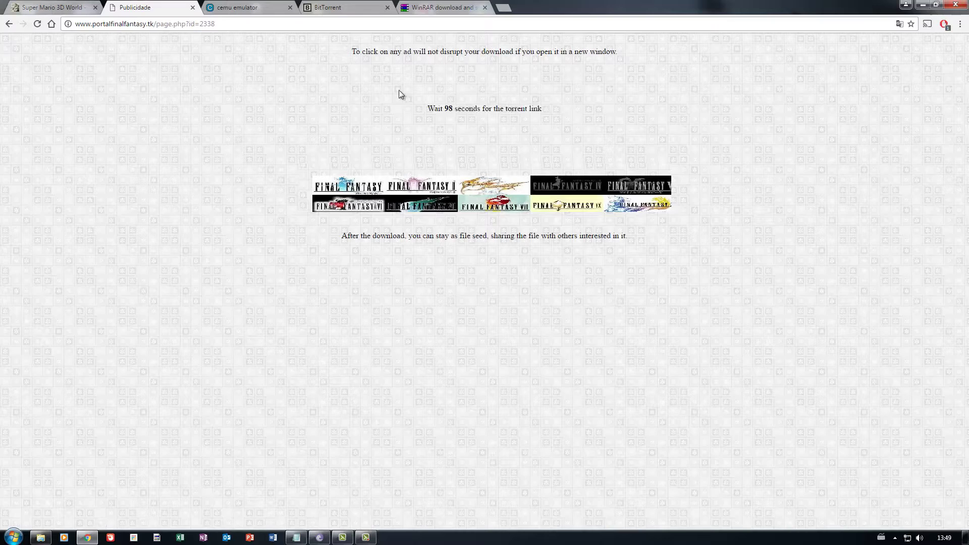
{"action": "left_click", "coordinate": [193, 8]}
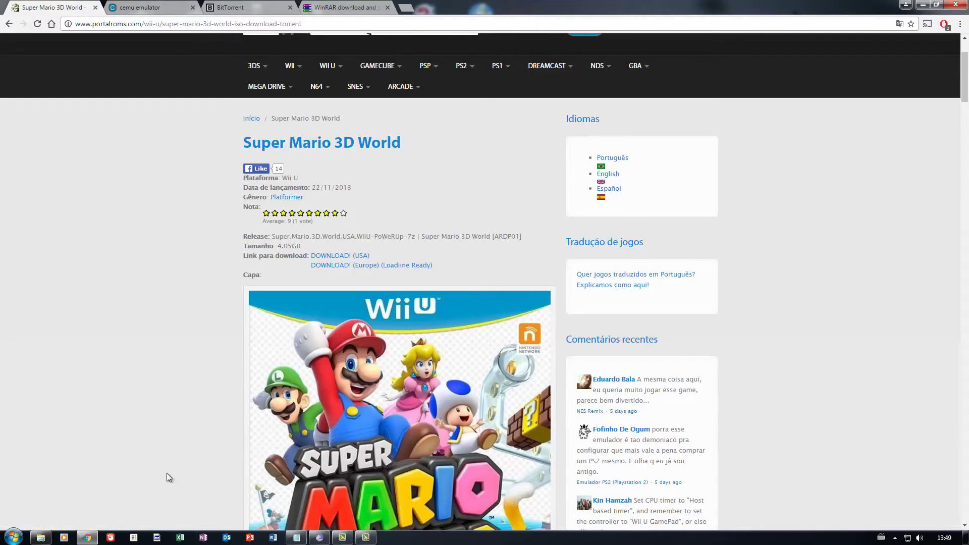
{"action": "scroll", "coordinate": [271, 409], "scroll_direction": "down", "scroll_amount": 2}
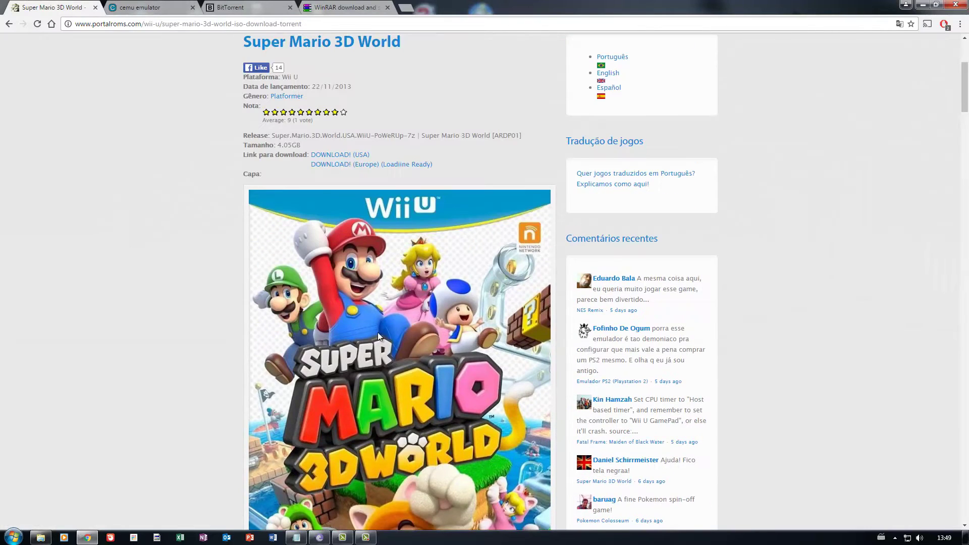
Review the Cemu emulator site and download the latest version (v1.6.2, Win x64)
{"action": "left_click", "coordinate": [146, 7]}
{"action": "scroll", "coordinate": [136, 229], "scroll_direction": "down", "scroll_amount": 3}
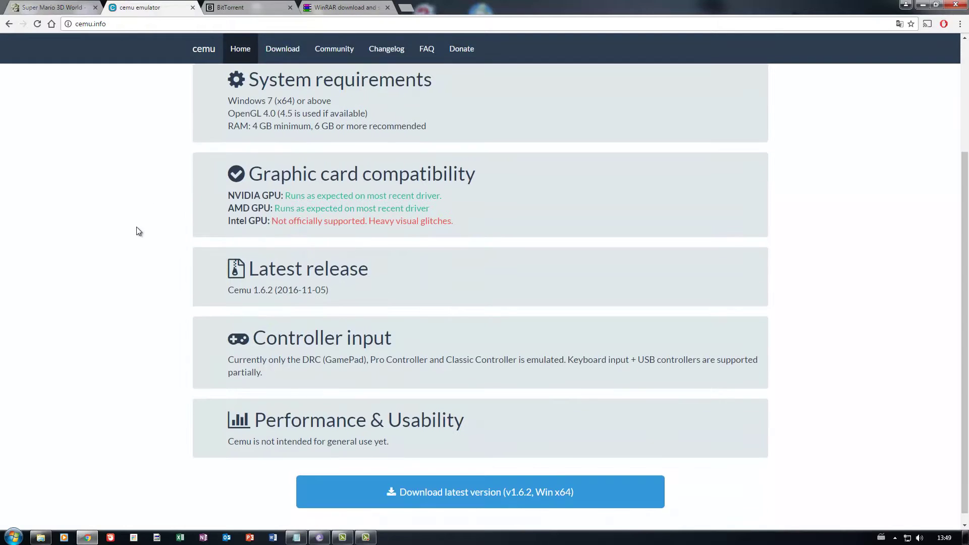
{"action": "scroll", "coordinate": [195, 252], "scroll_direction": "up", "scroll_amount": 3}
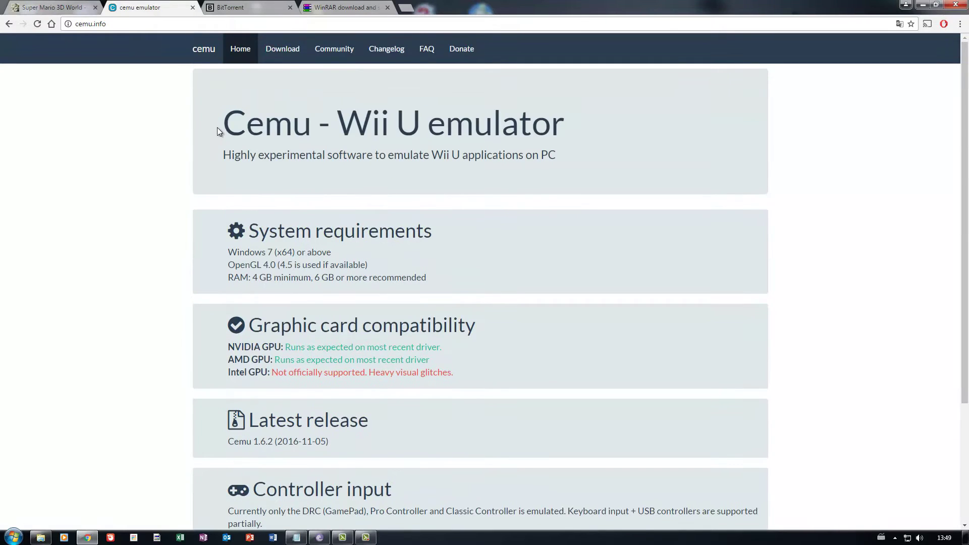
{"action": "left_click_drag", "start_coordinate": [218, 130], "coordinate": [575, 153]}
{"action": "left_click", "coordinate": [482, 177]}
{"action": "left_click_drag", "start_coordinate": [224, 154], "coordinate": [600, 184]}
{"action": "left_click", "coordinate": [609, 184]}
{"action": "scroll", "coordinate": [256, 186], "scroll_direction": "down", "scroll_amount": 3}
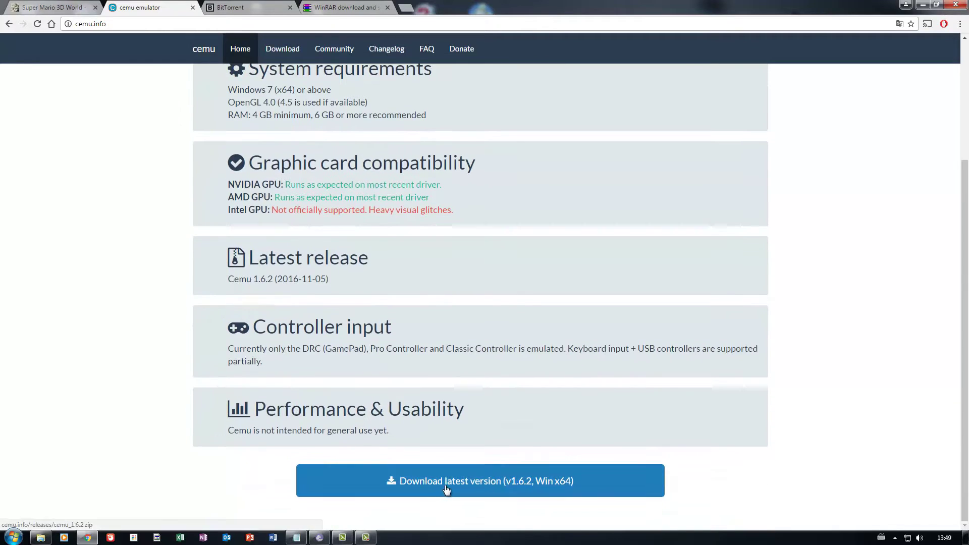
{"action": "left_click", "coordinate": [446, 488]}
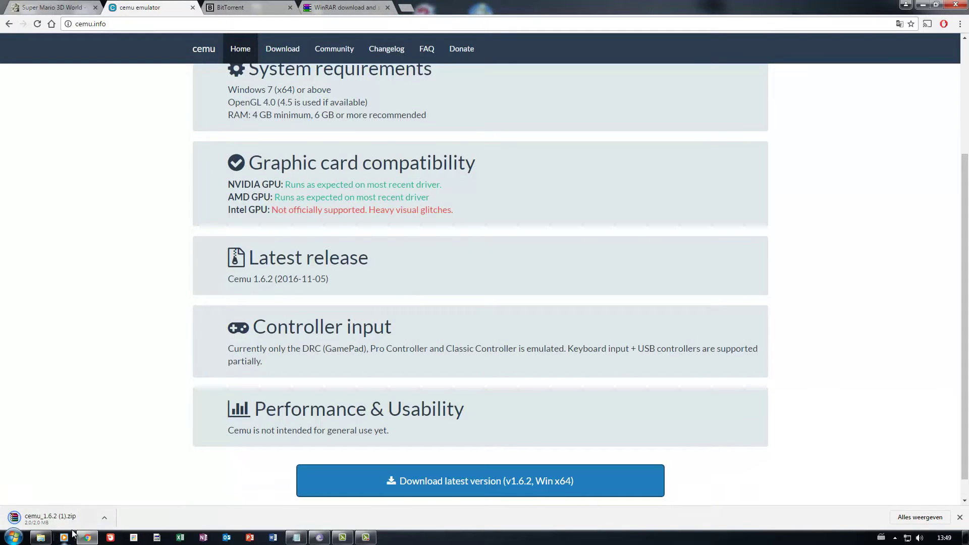
Open the downloaded Cemu archive in WinRAR, inspect the cemu_1.6.2 folder entry, and close the archive
{"action": "left_click", "coordinate": [67, 518]}
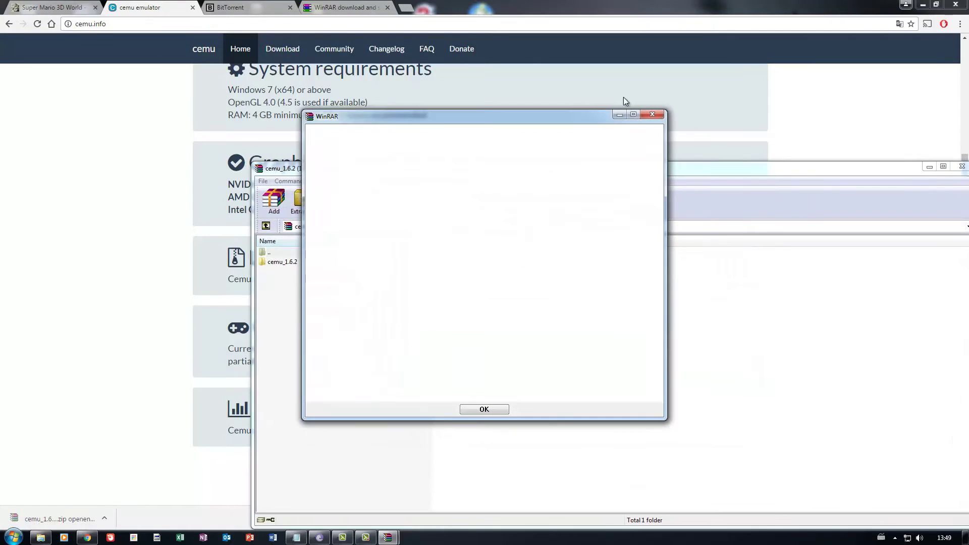
{"action": "left_click", "coordinate": [655, 109]}
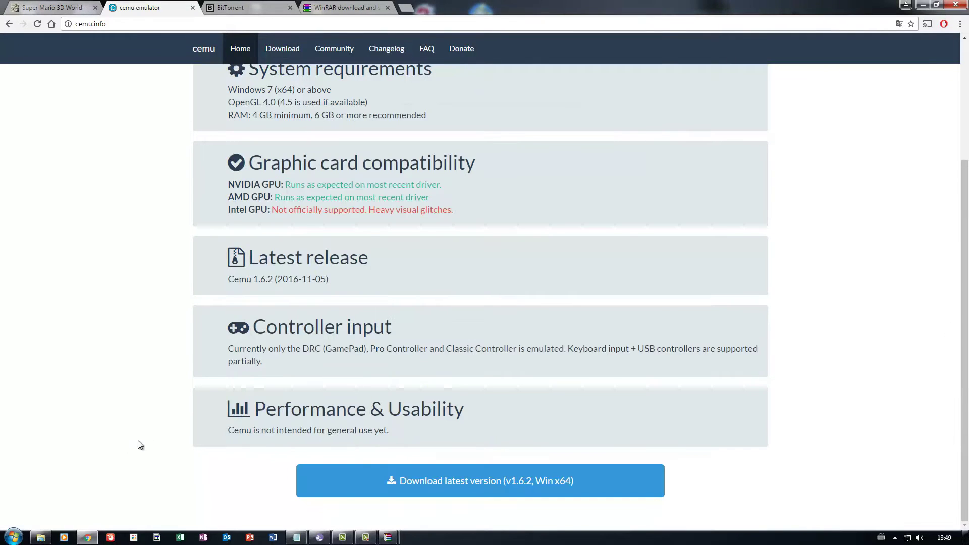
{"action": "left_click", "coordinate": [389, 538]}
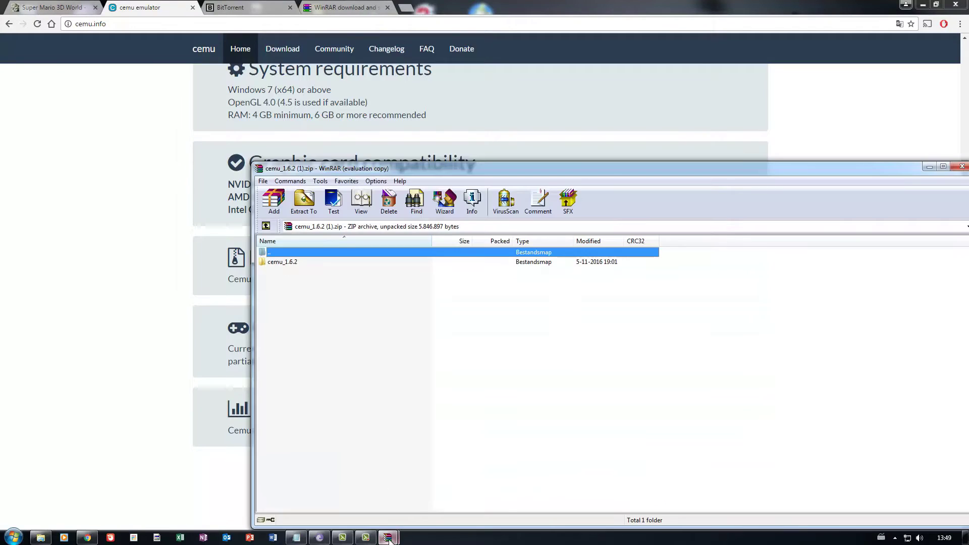
{"action": "mouse_move", "coordinate": [390, 538]}
{"action": "left_click", "coordinate": [438, 507]}
{"action": "left_click", "coordinate": [608, 169]}
{"action": "left_click", "coordinate": [423, 356]}
{"action": "left_click", "coordinate": [281, 262]}
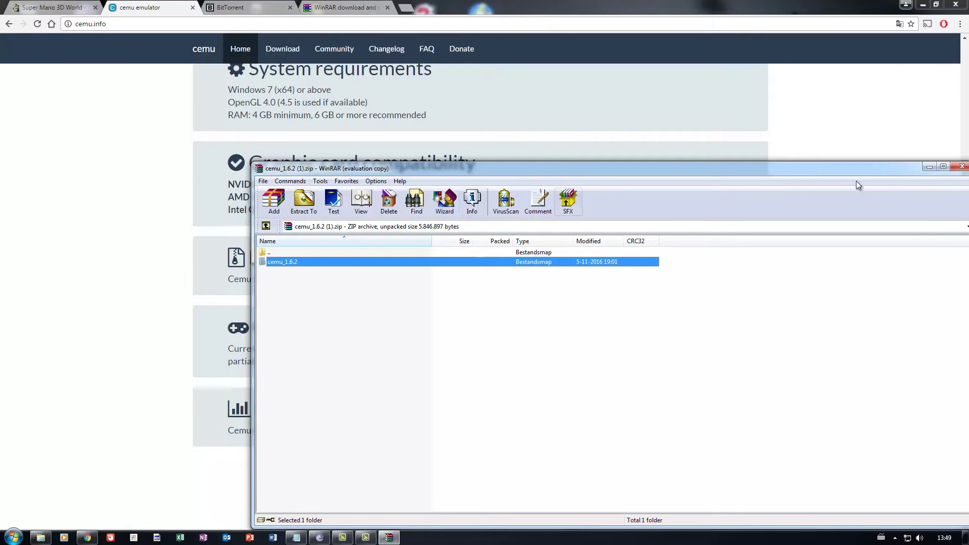
{"action": "left_click_drag", "start_coordinate": [906, 165], "coordinate": [755, 152]}
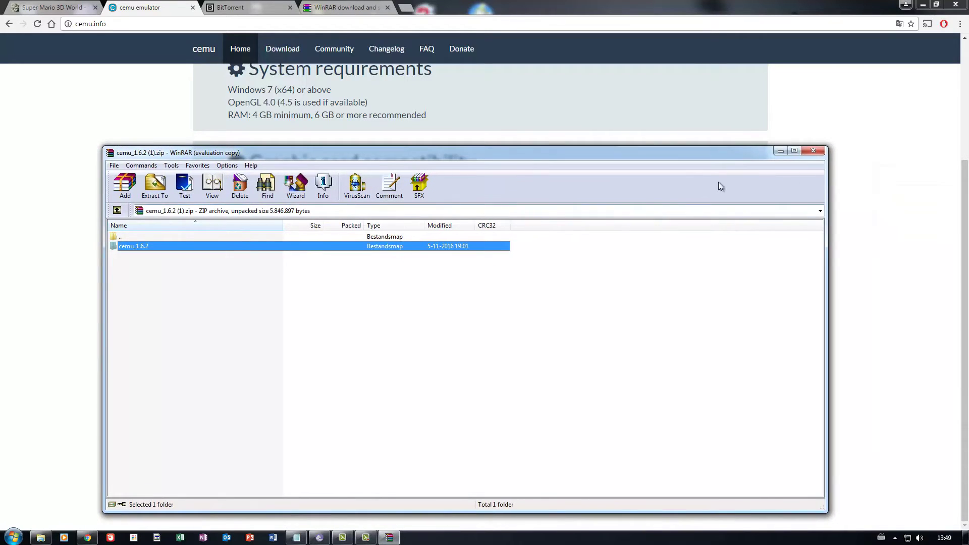
{"action": "left_click", "coordinate": [818, 152]}
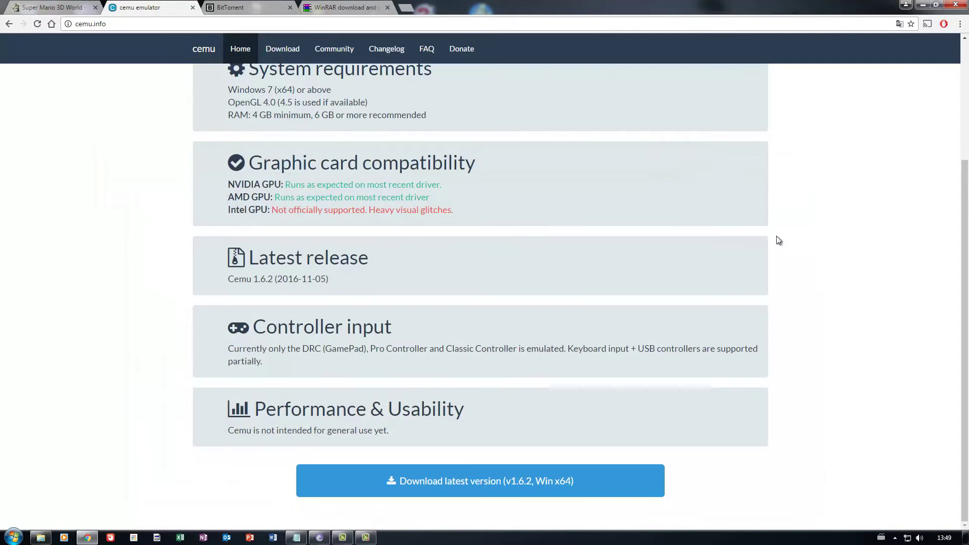
Minimize the browser and run Cemu as administrator from the Wii U folder on the desktop
{"action": "left_click", "coordinate": [923, 4]}
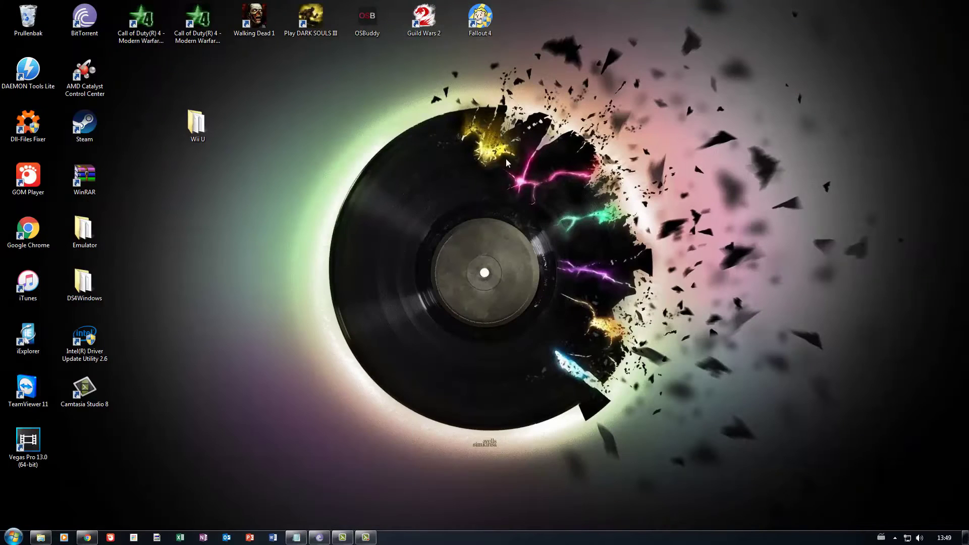
{"action": "double_click", "coordinate": [219, 133]}
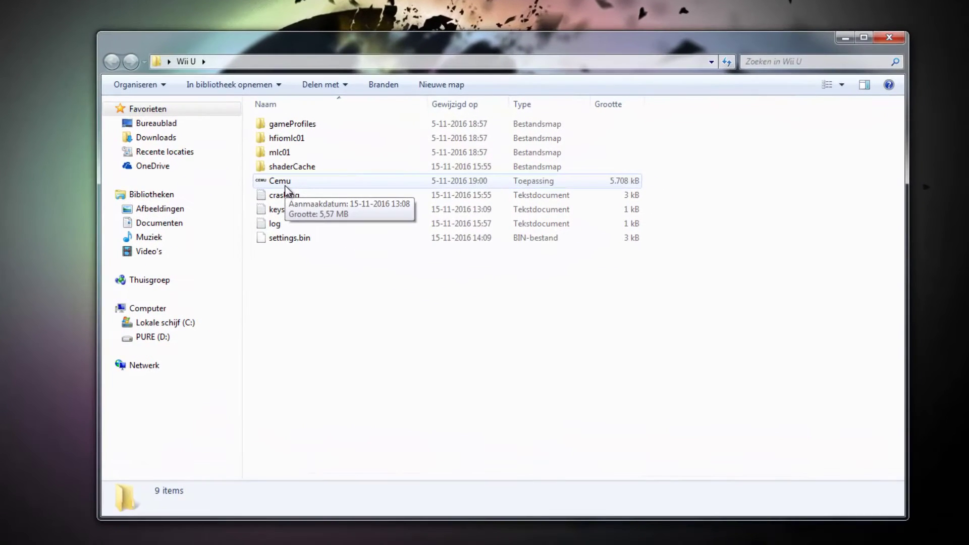
{"action": "right_click", "coordinate": [425, 241]}
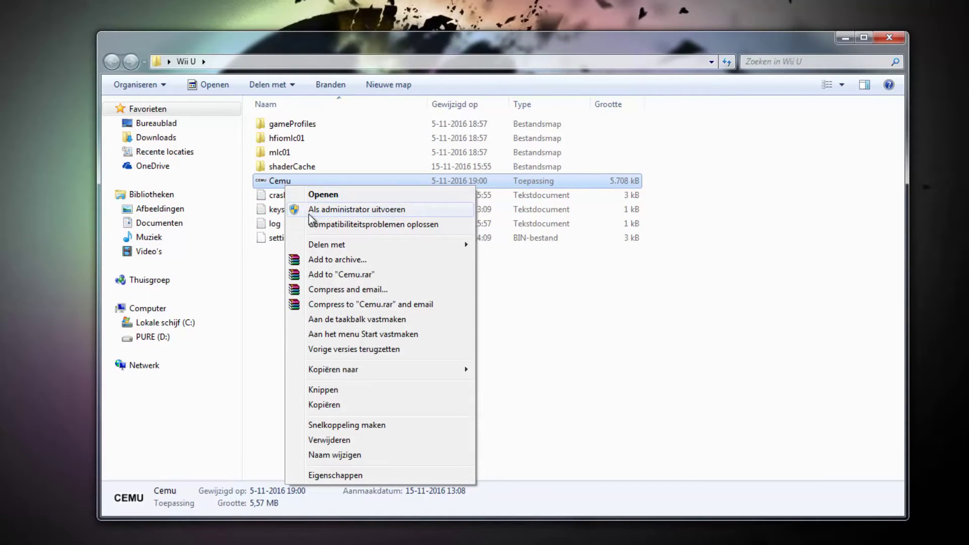
{"action": "left_click", "coordinate": [309, 212]}
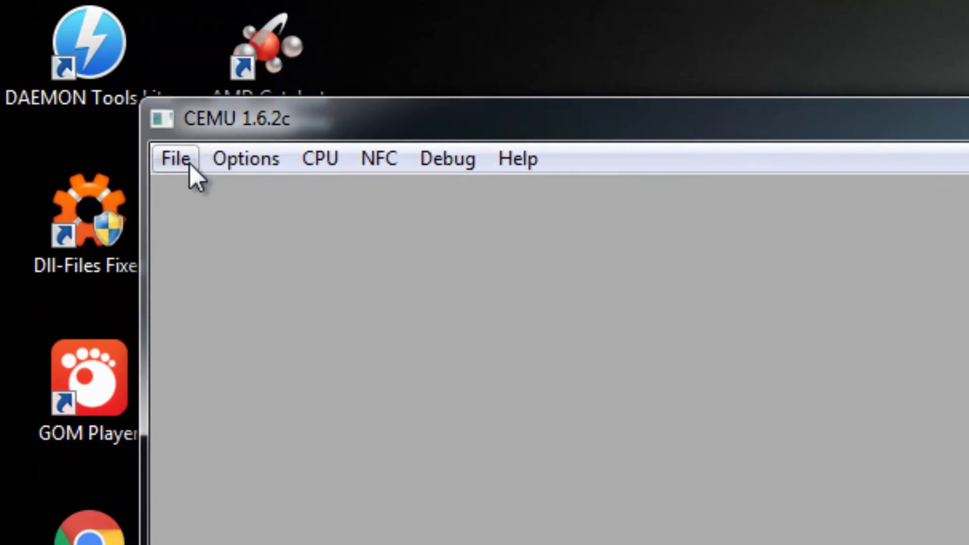
Start loading a game in Cemu and browse to the Torrents\Games folder on drive C
{"action": "left_click", "coordinate": [190, 166]}
{"action": "left_click", "coordinate": [224, 197]}
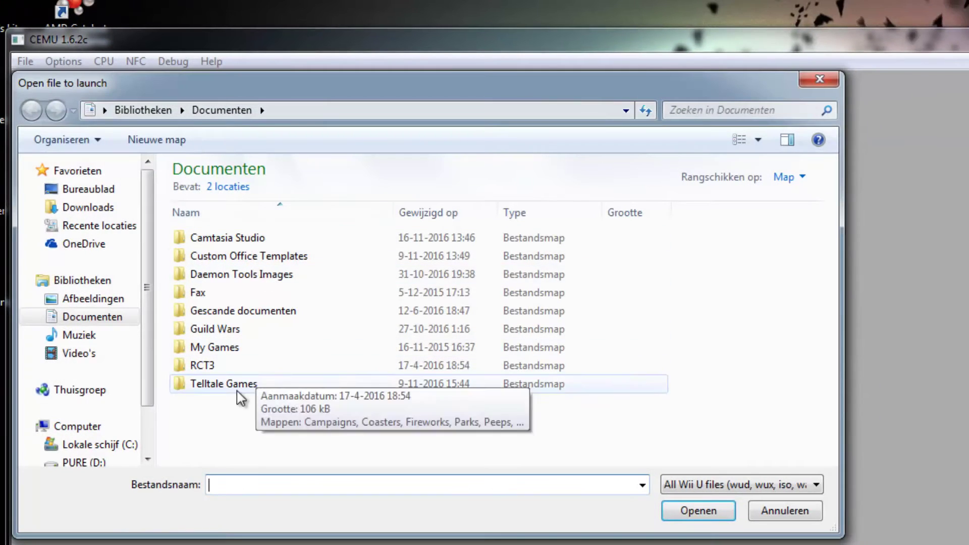
{"action": "scroll", "coordinate": [147, 390], "scroll_direction": "down", "scroll_amount": 2}
{"action": "left_click", "coordinate": [109, 402]}
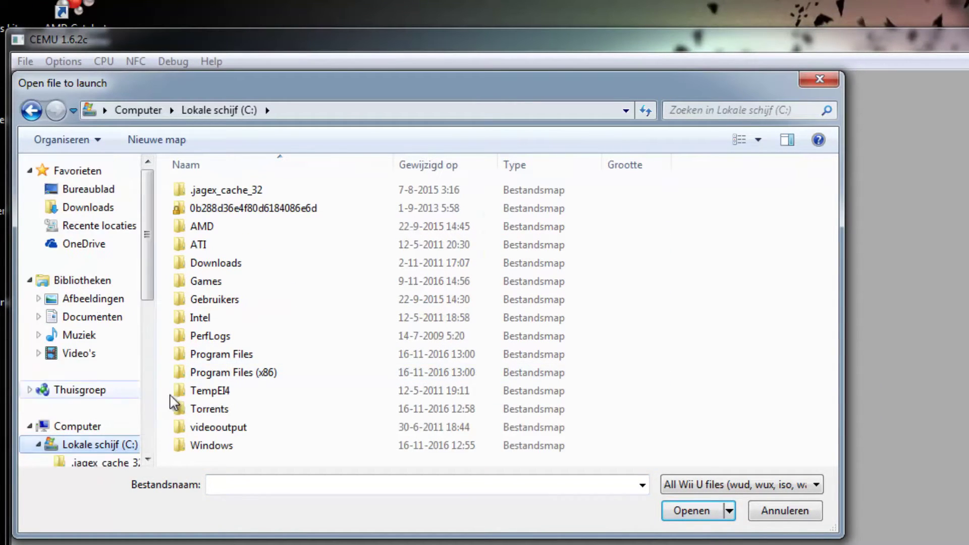
{"action": "double_click", "coordinate": [201, 409]}
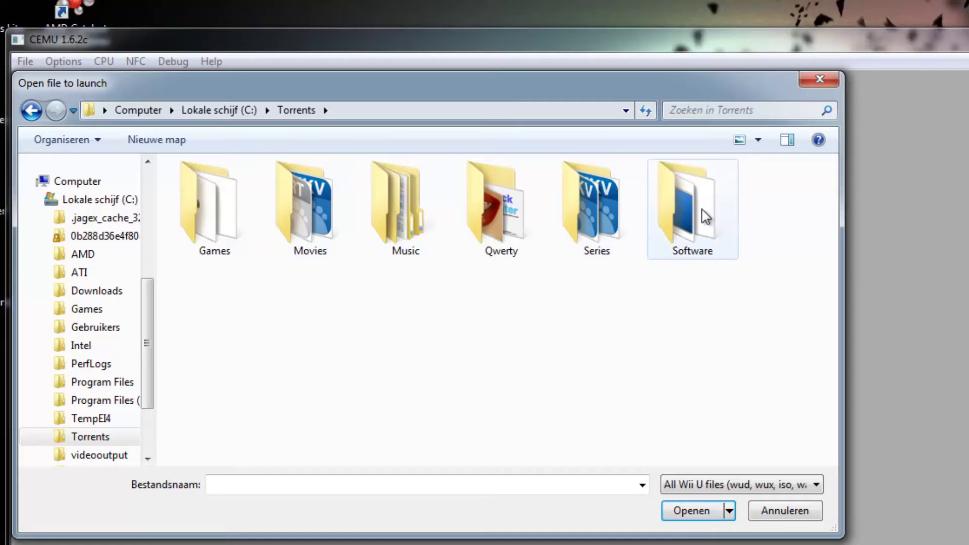
{"action": "double_click", "coordinate": [235, 226]}
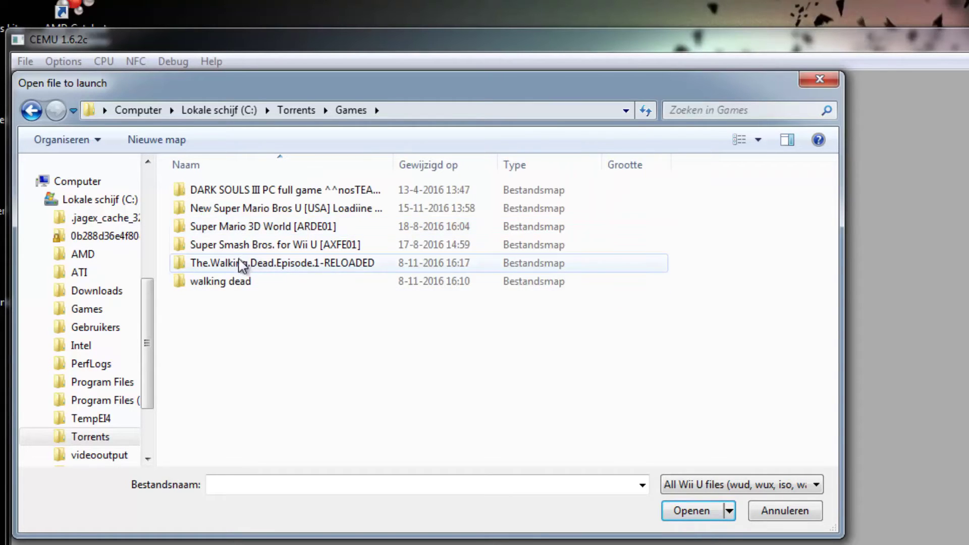
Load RedCarpet.rpx from the code folder of Super Mario 3D World [ARDE01]
{"action": "double_click", "coordinate": [292, 230]}
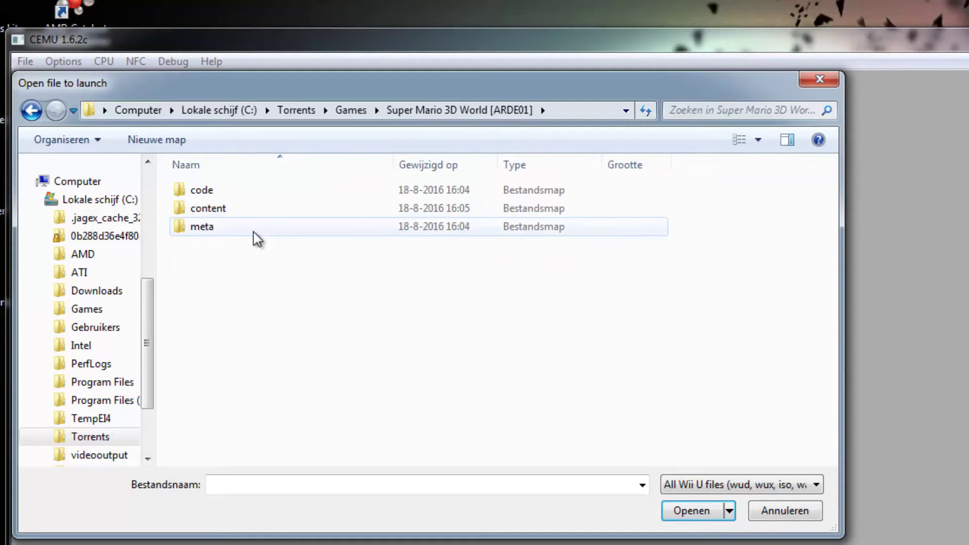
{"action": "key", "text": "BackSpace"}
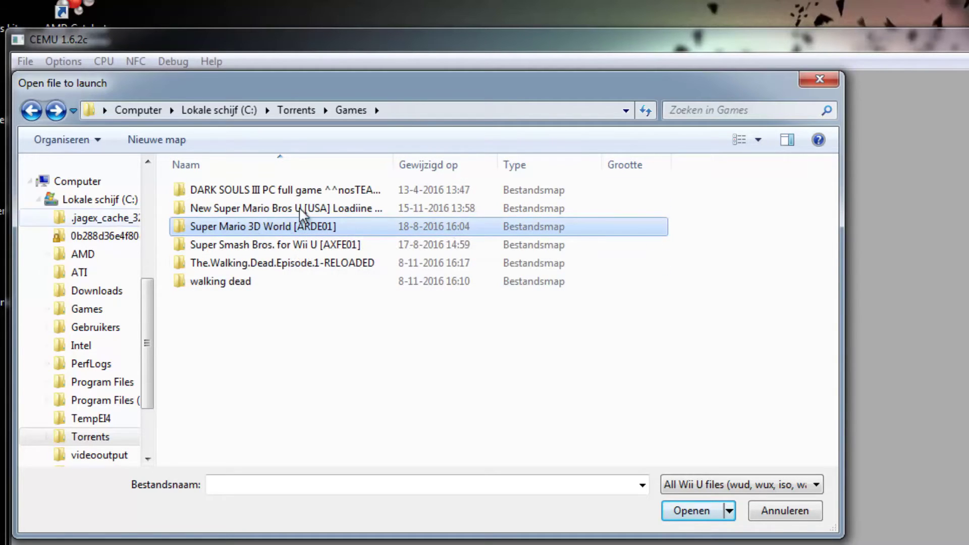
{"action": "mouse_move", "coordinate": [233, 228]}
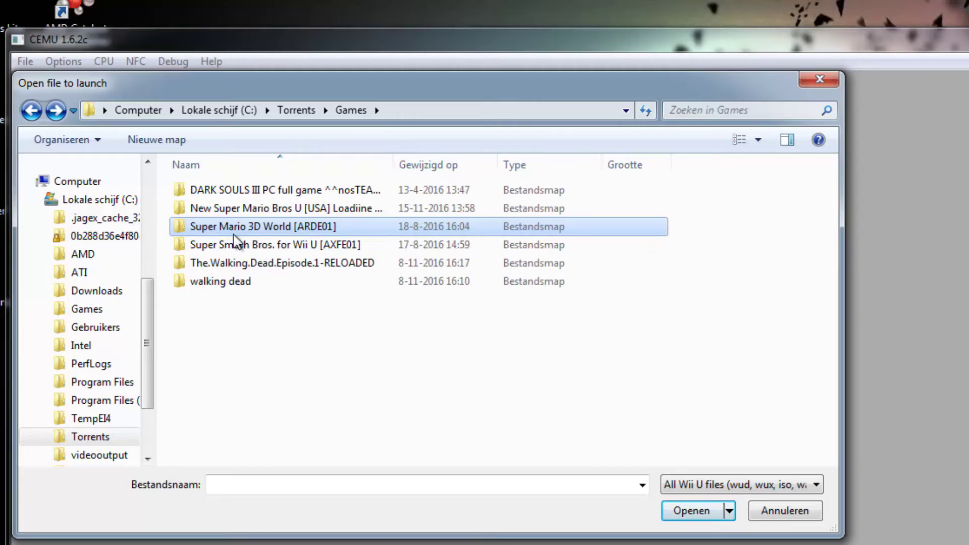
{"action": "double_click", "coordinate": [266, 230]}
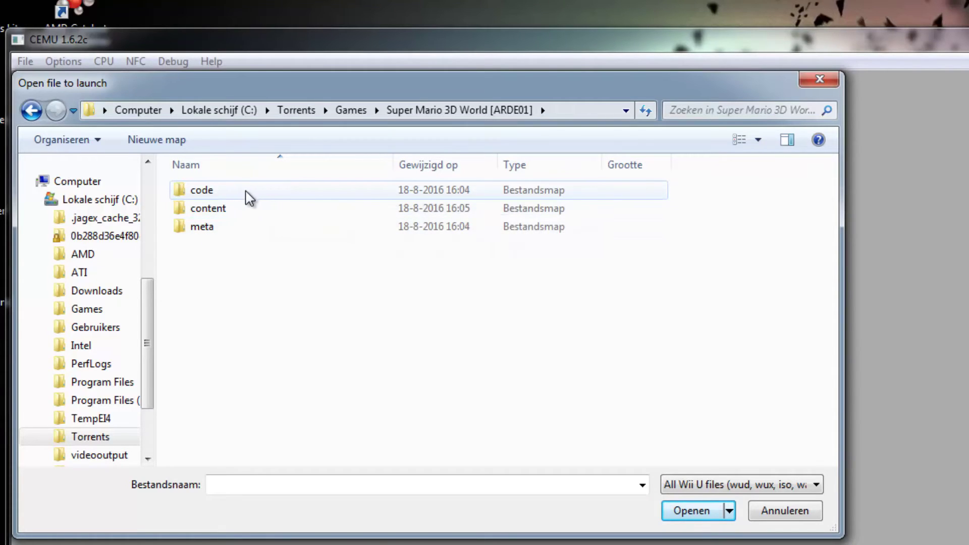
{"action": "double_click", "coordinate": [216, 196]}
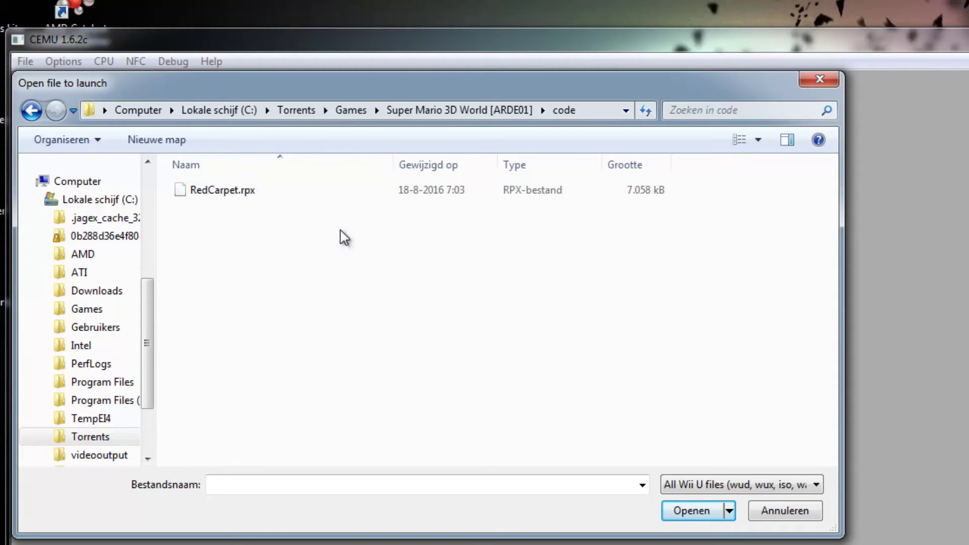
{"action": "key", "text": "BackSpace"}
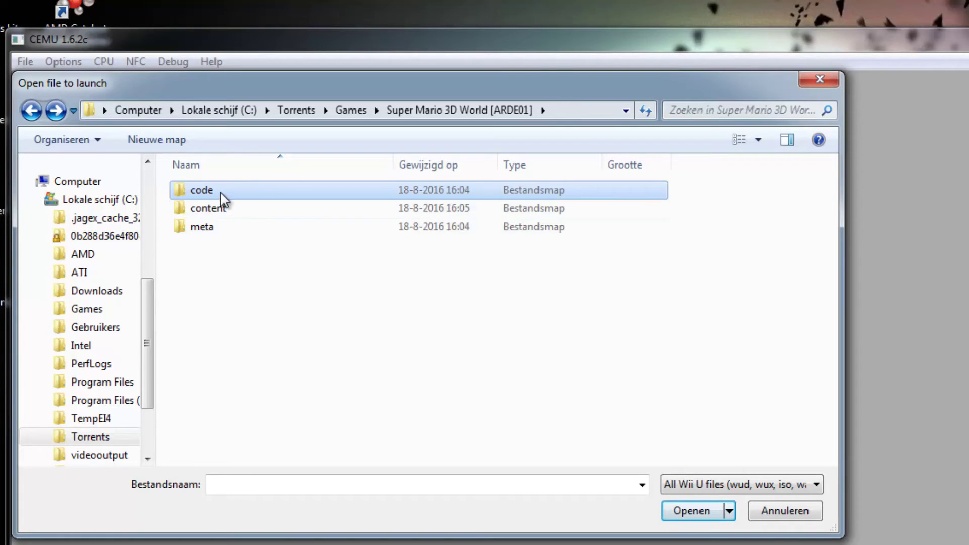
{"action": "double_click", "coordinate": [238, 194]}
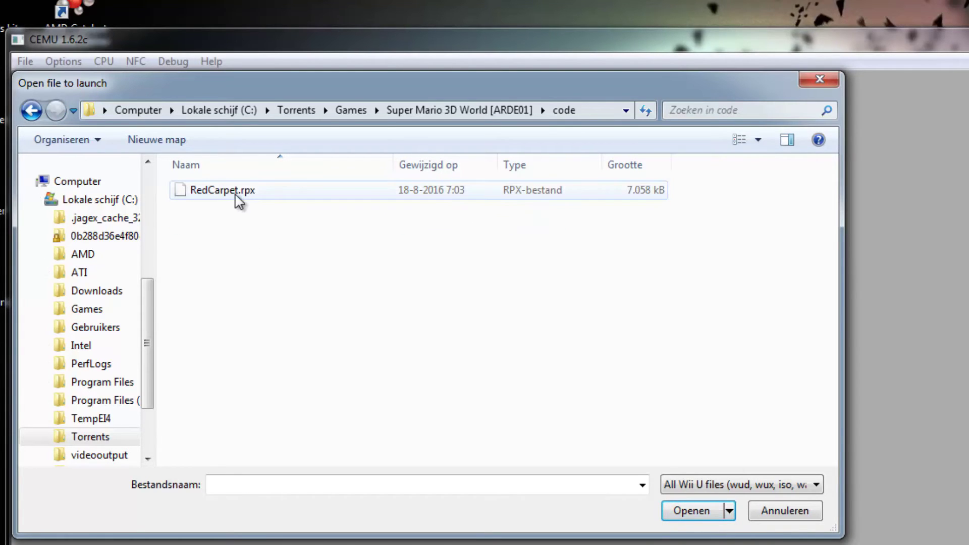
{"action": "left_click", "coordinate": [237, 194]}
{"action": "left_click", "coordinate": [679, 498]}
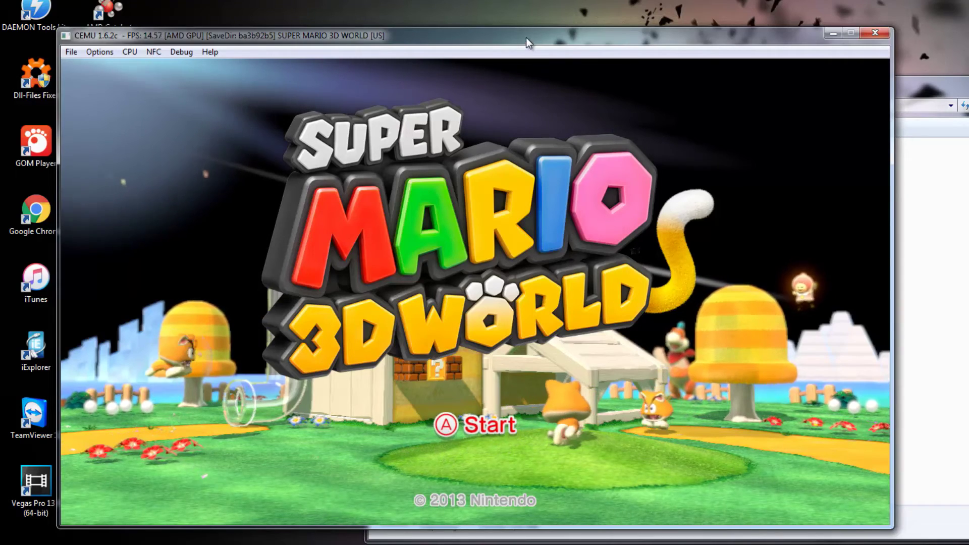
Move the game window aside on the desktop and open Cemu's input settings
{"action": "left_click_drag", "start_coordinate": [526, 37], "coordinate": [622, 27]}
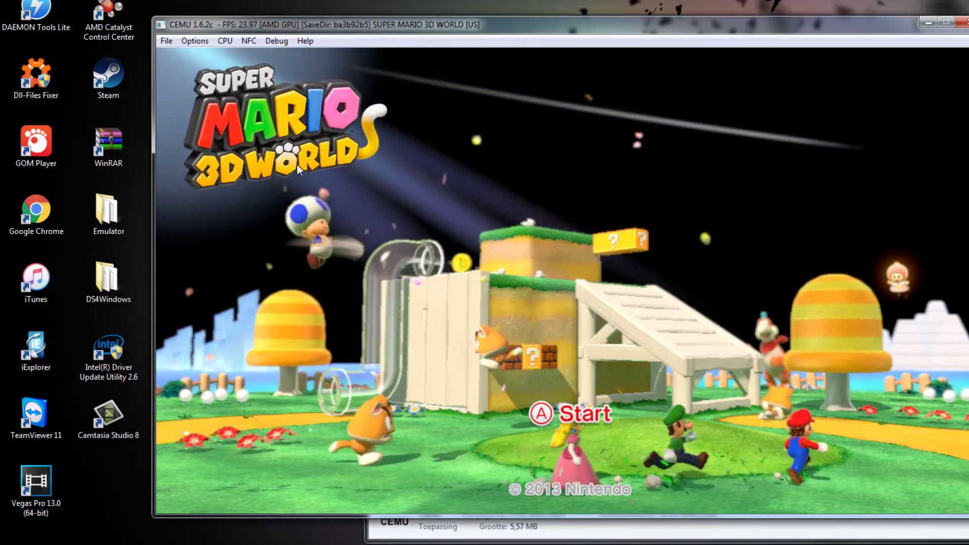
{"action": "left_click", "coordinate": [198, 45]}
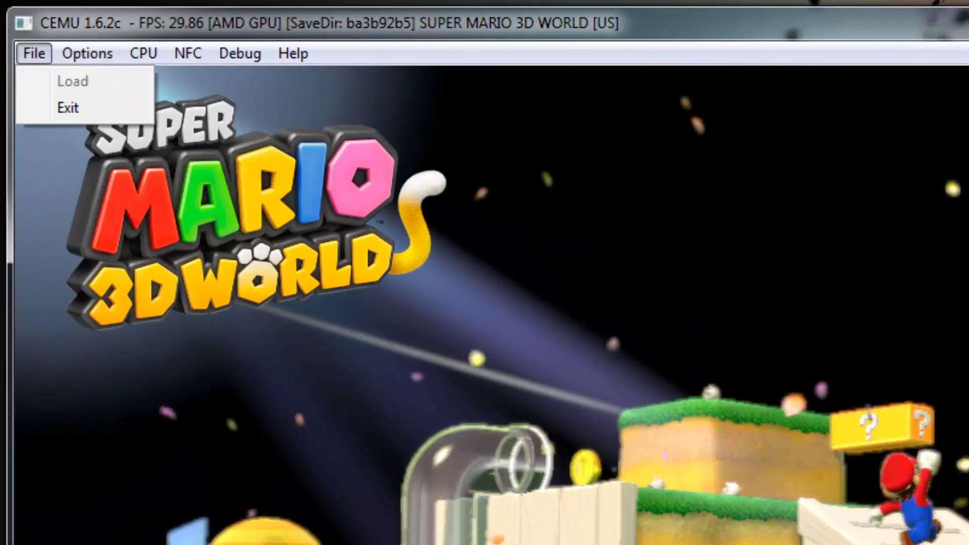
{"action": "left_click", "coordinate": [144, 26]}
{"action": "left_click", "coordinate": [91, 52]}
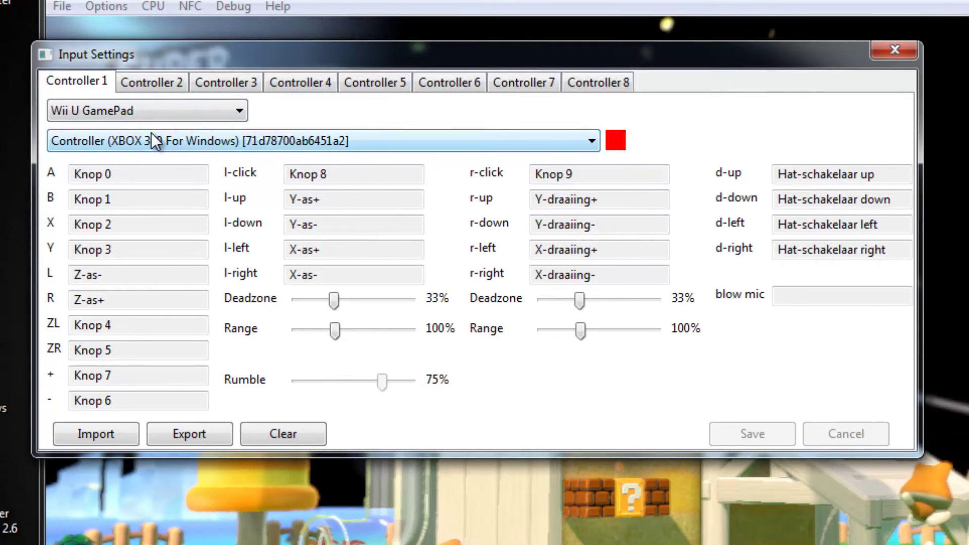
Examine the input settings of Controller 2 and Controller 3
{"action": "left_click", "coordinate": [167, 93]}
{"action": "left_click", "coordinate": [230, 83]}
{"action": "left_click", "coordinate": [152, 83]}
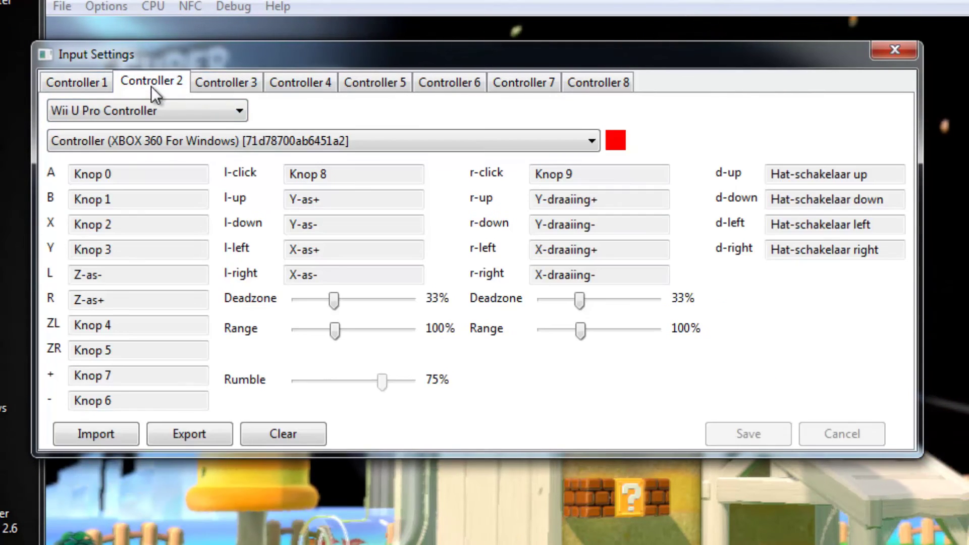
Check the emulated controller types and input devices available for Controller 1, and close the input settings
{"action": "left_click", "coordinate": [77, 82]}
{"action": "left_click", "coordinate": [130, 111]}
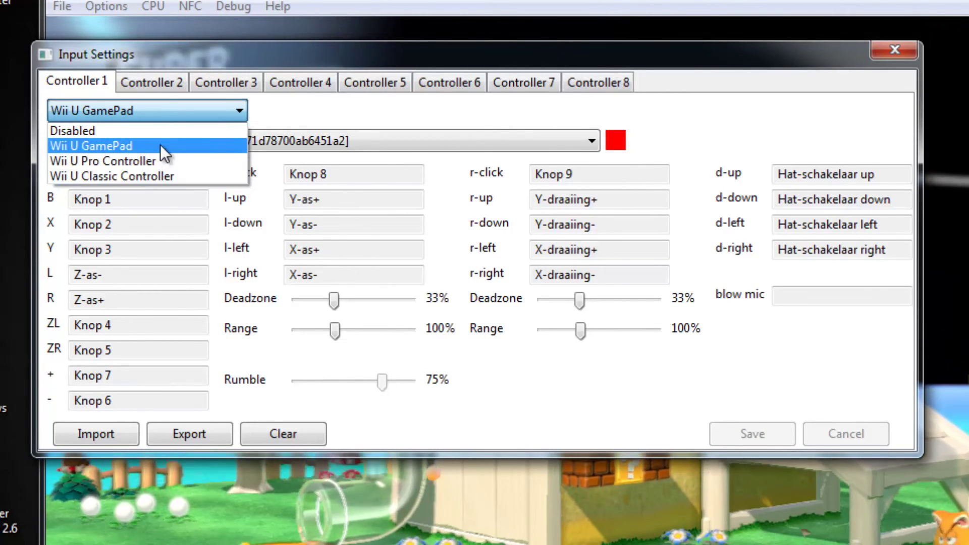
{"action": "left_click", "coordinate": [149, 180]}
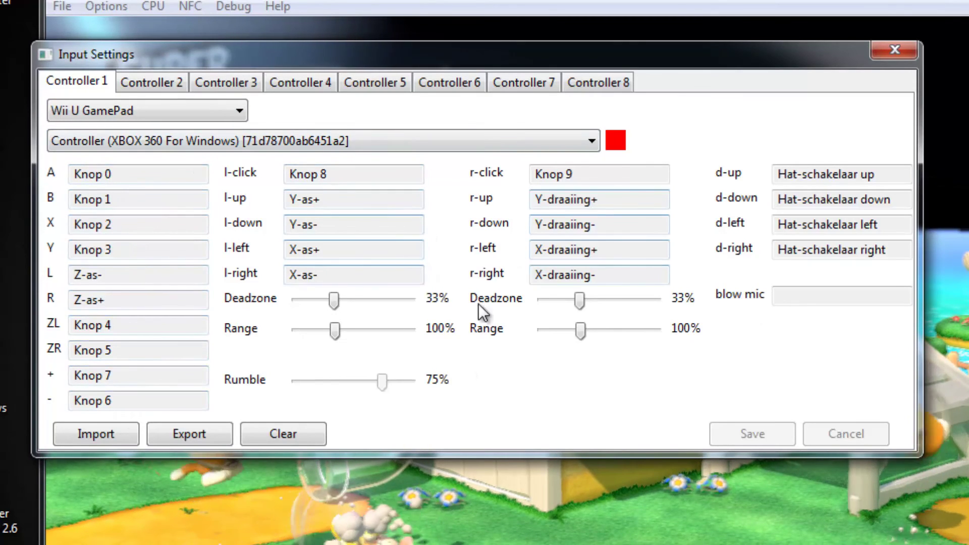
{"action": "left_click", "coordinate": [190, 143]}
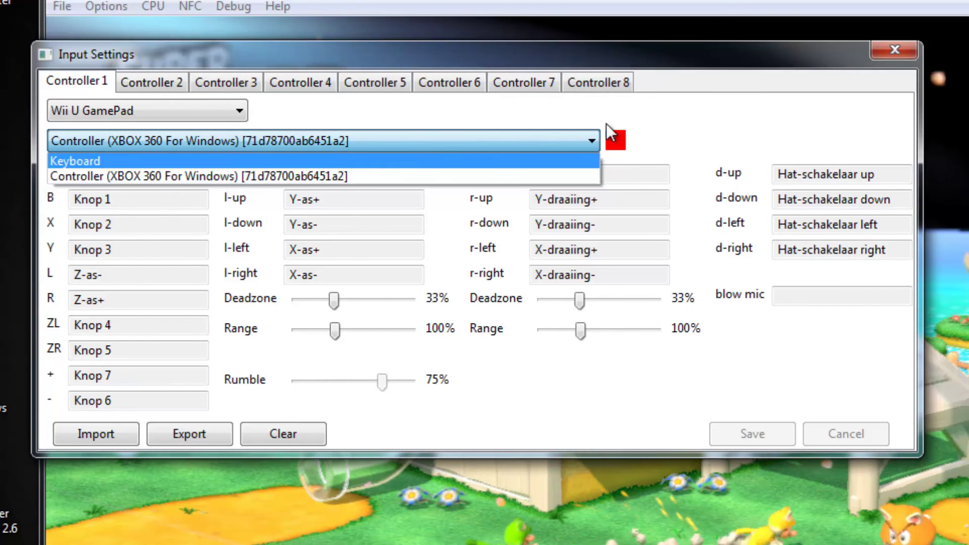
{"action": "left_click", "coordinate": [713, 134]}
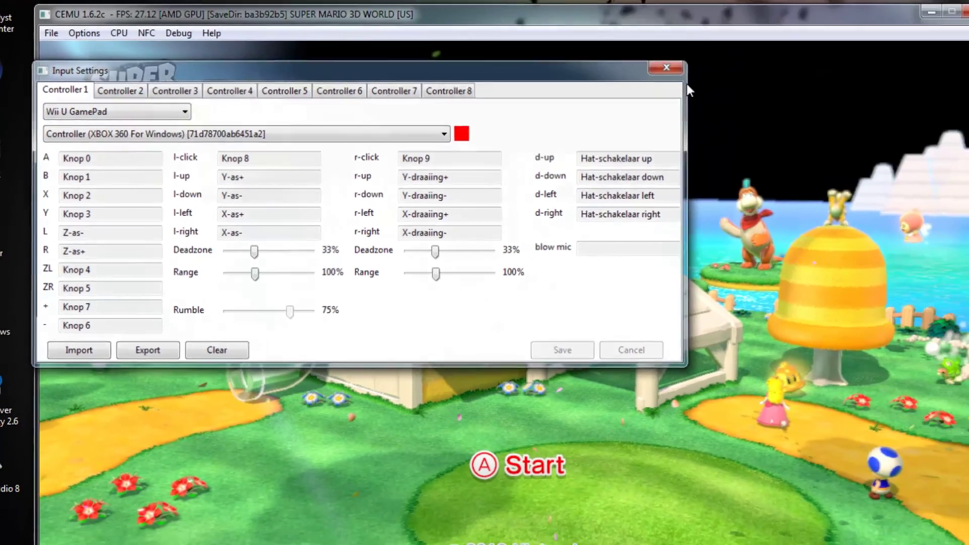
{"action": "left_click", "coordinate": [666, 67]}
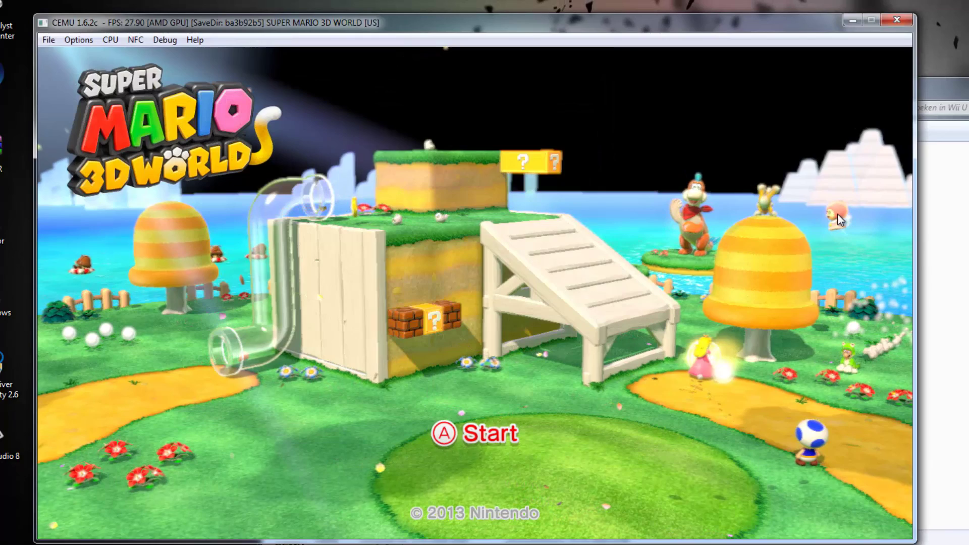